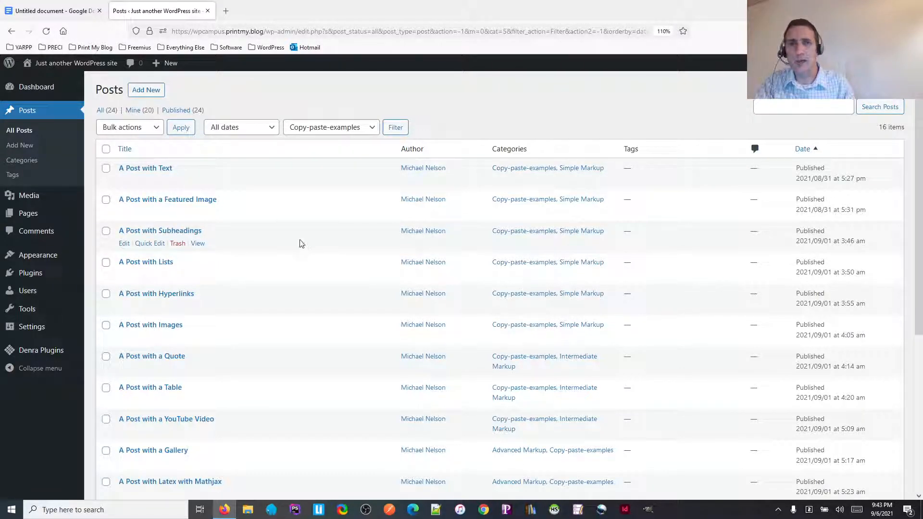
Open the post "A Post with Text" from the WordPress posts list and copy its title and body text
{"action": "middle_click", "coordinate": [198, 183]}
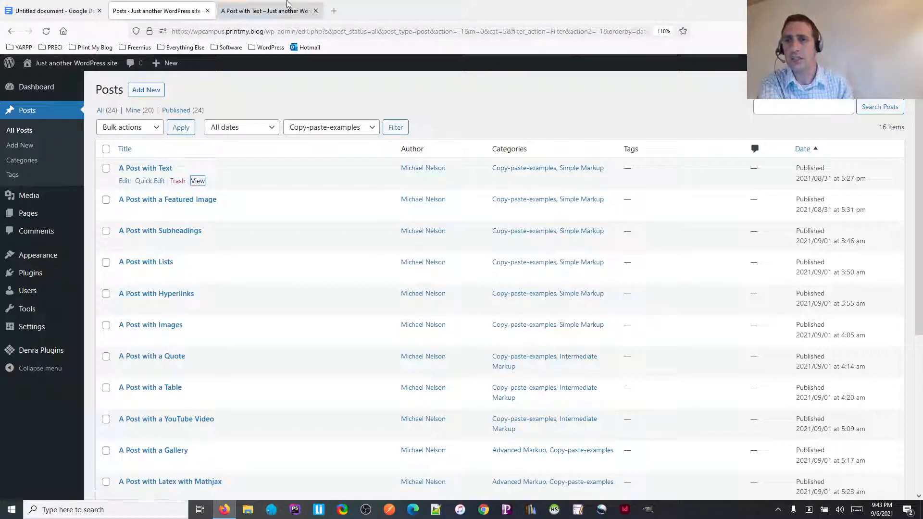
{"action": "left_click", "coordinate": [304, 6]}
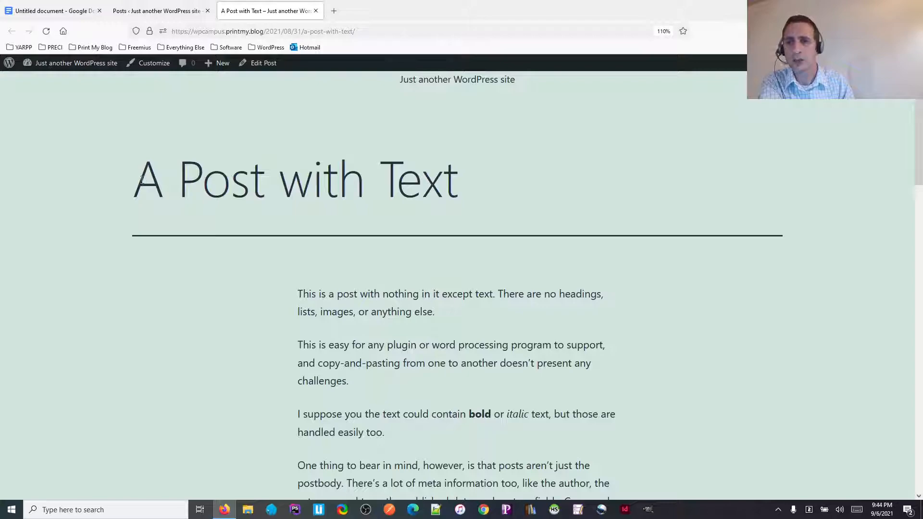
{"action": "left_click_drag", "start_coordinate": [140, 179], "coordinate": [448, 367]}
{"action": "key", "text": "ctrl+c"}
{"action": "scroll", "coordinate": [384, 245], "scroll_direction": "down", "scroll_amount": 3}
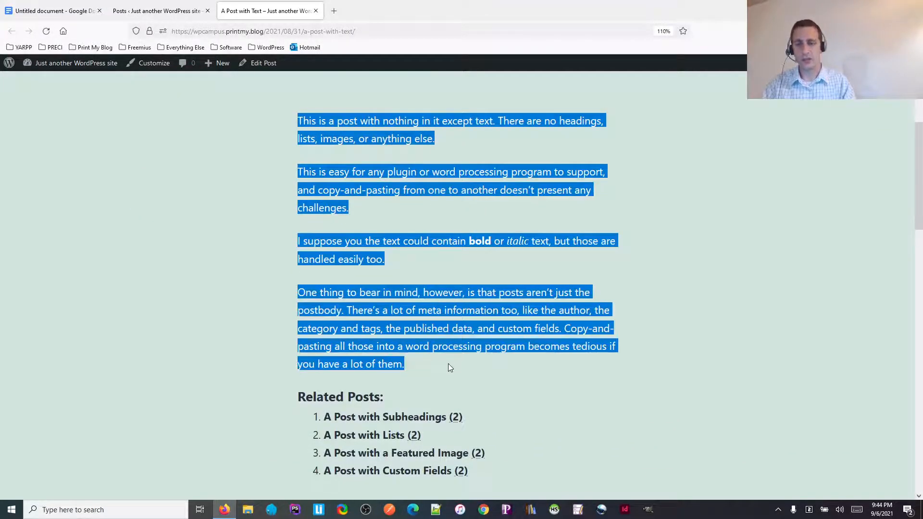
Switch to the untitled Google Docs document and paste the copied title and body text
{"action": "key", "text": "ctrl+minus"}
{"action": "key", "text": "ctrl+minus"}
{"action": "key", "text": "ctrl+0"}
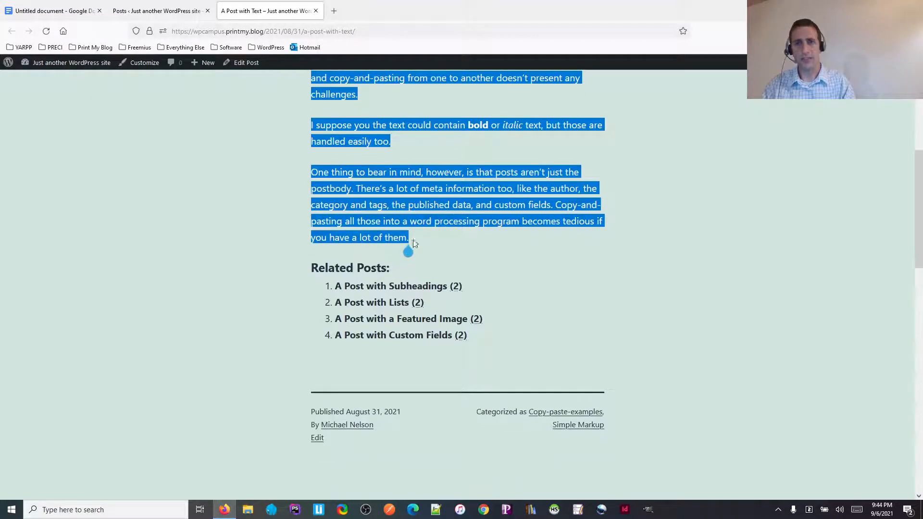
{"action": "scroll", "coordinate": [424, 249], "scroll_direction": "up", "scroll_amount": 2}
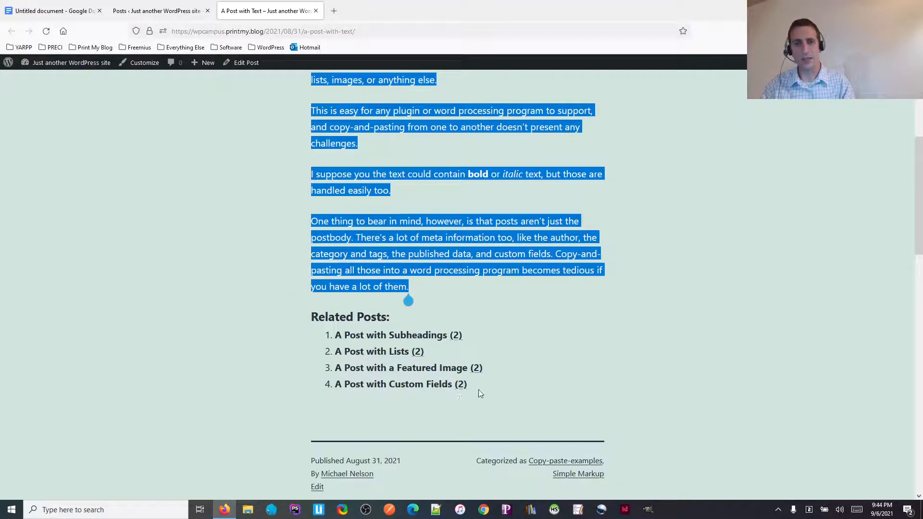
{"action": "left_click", "coordinate": [31, 12]}
{"action": "key", "text": "ctrl+v"}
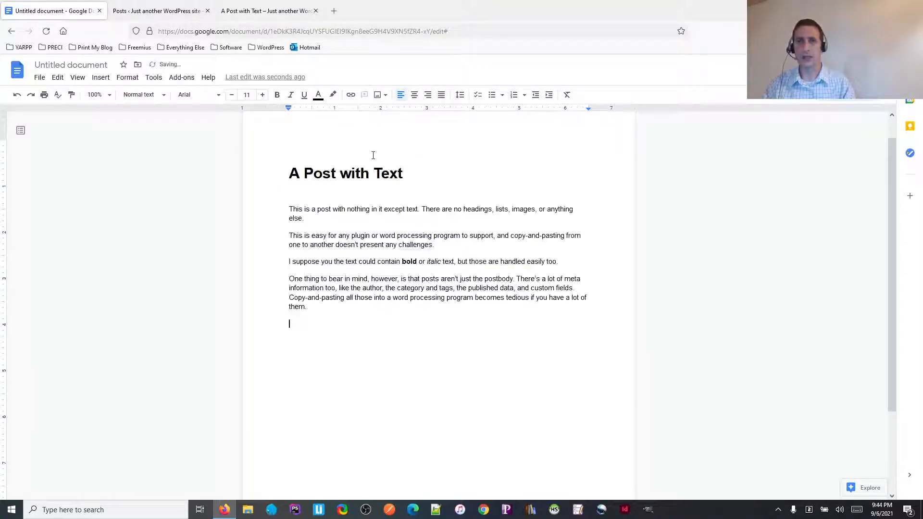
Copy the publication date and author line from the text post and paste it at the end of the Google Docs document
{"action": "left_click", "coordinate": [266, 11]}
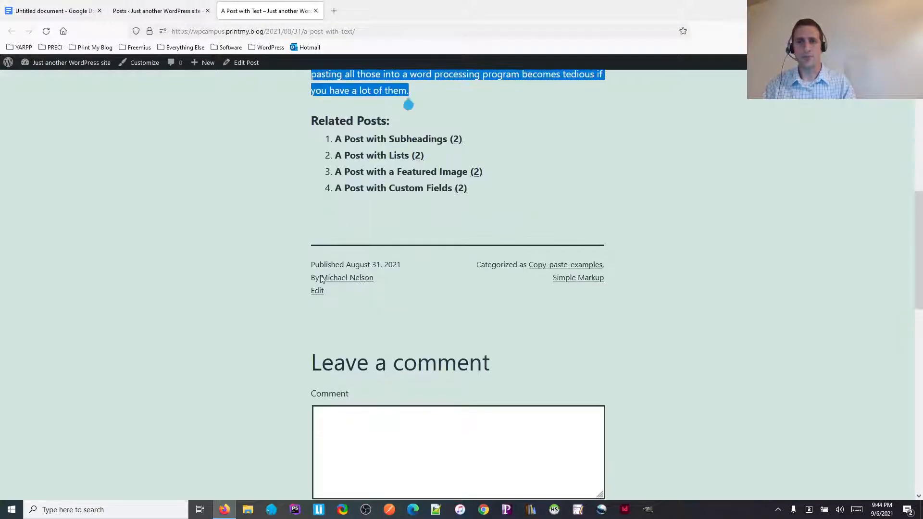
{"action": "left_click_drag", "start_coordinate": [407, 265], "coordinate": [312, 265]}
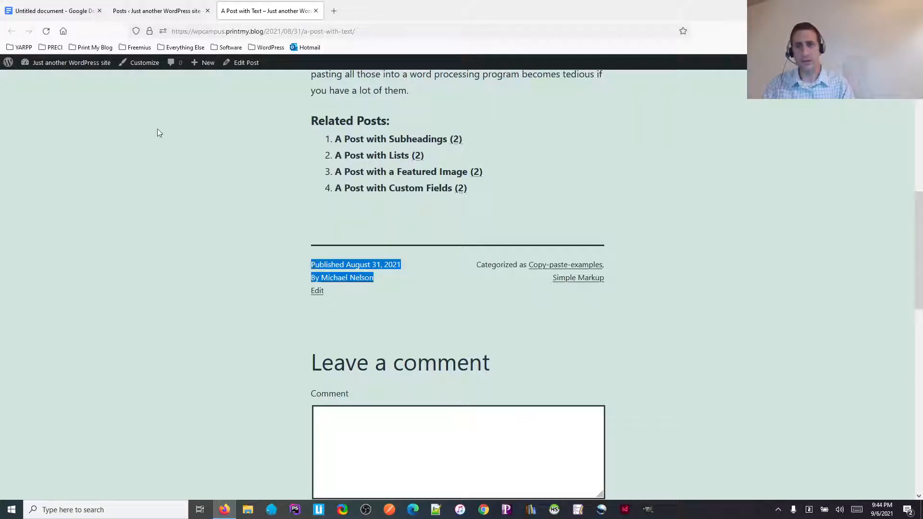
{"action": "left_click", "coordinate": [53, 11]}
{"action": "type", "text": "Published August 31, 2021By Michael Nelson"}
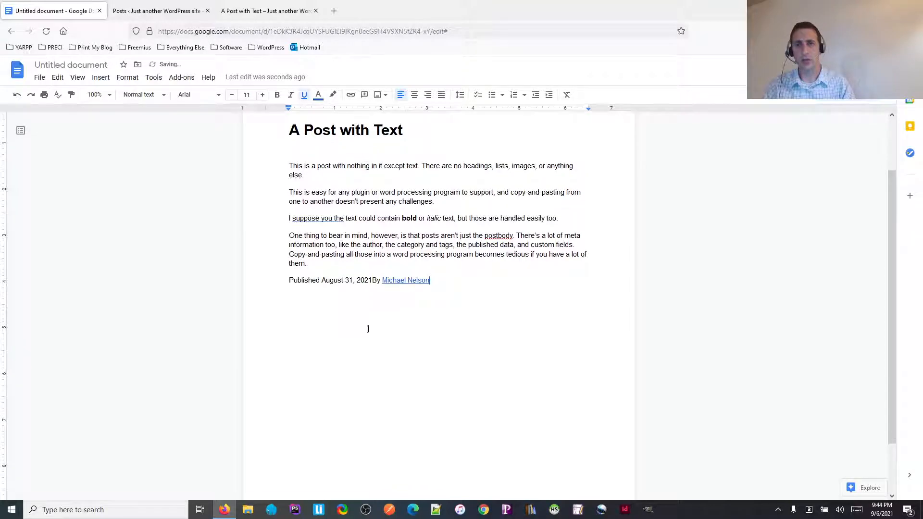
Close the "A Post with Text" page and open "A Post with Hyperlinks" from the posts list
{"action": "left_click", "coordinate": [180, 4]}
{"action": "left_click", "coordinate": [264, 10]}
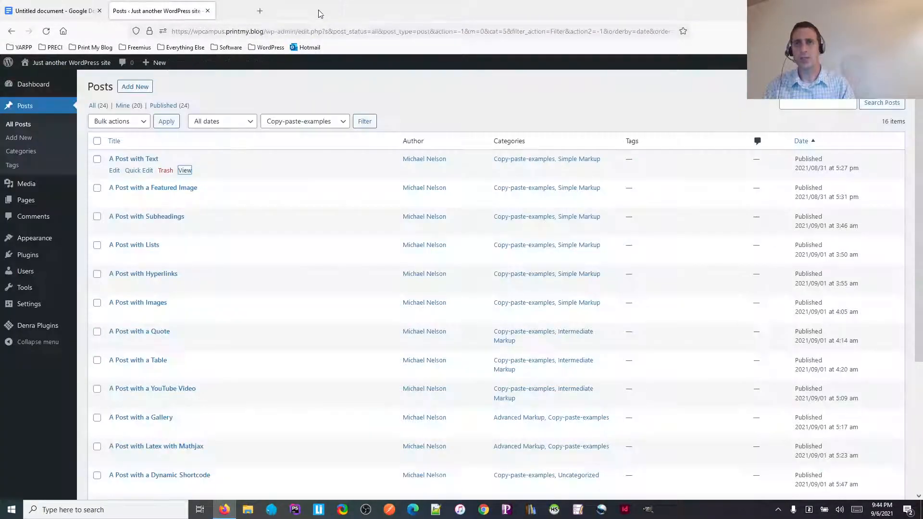
{"action": "left_click", "coordinate": [315, 11]}
{"action": "middle_click", "coordinate": [186, 285]}
{"action": "left_click", "coordinate": [283, 8]}
Copy the paragraph about printed books from the hyperlinks post into the Google Docs document and inspect its "subheadings" link
{"action": "scroll", "coordinate": [322, 249], "scroll_direction": "down", "scroll_amount": 2}
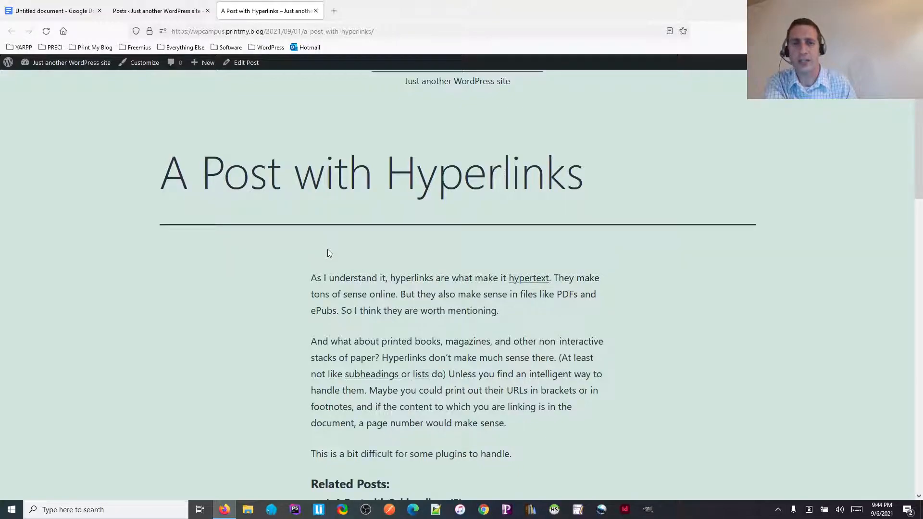
{"action": "scroll", "coordinate": [327, 248], "scroll_direction": "down", "scroll_amount": 2}
{"action": "left_click_drag", "start_coordinate": [524, 376], "coordinate": [311, 292]}
{"action": "key", "text": "ctrl+c"}
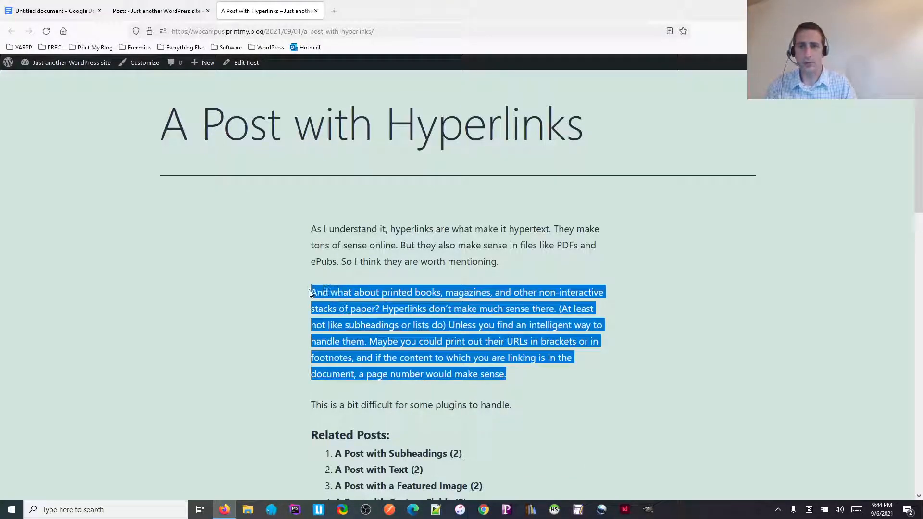
{"action": "left_click", "coordinate": [53, 11]}
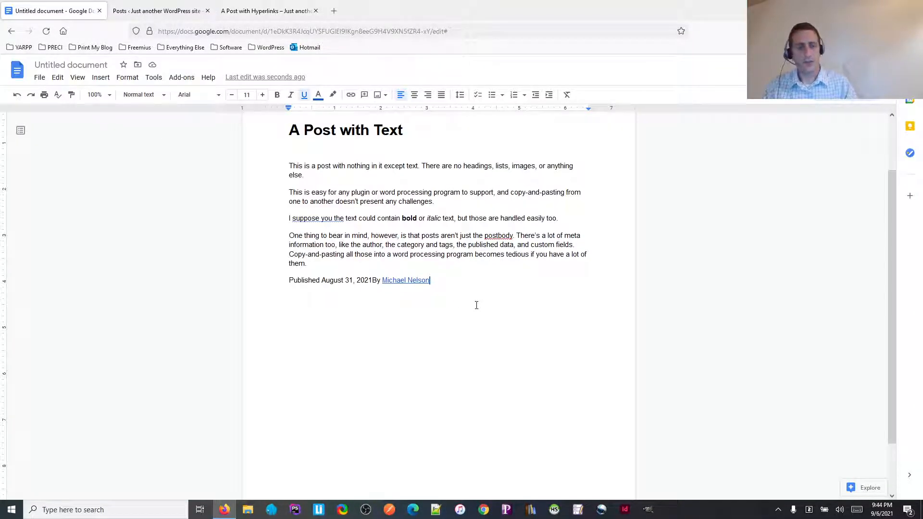
{"action": "key", "text": "ctrl+v"}
{"action": "left_click", "coordinate": [462, 308]}
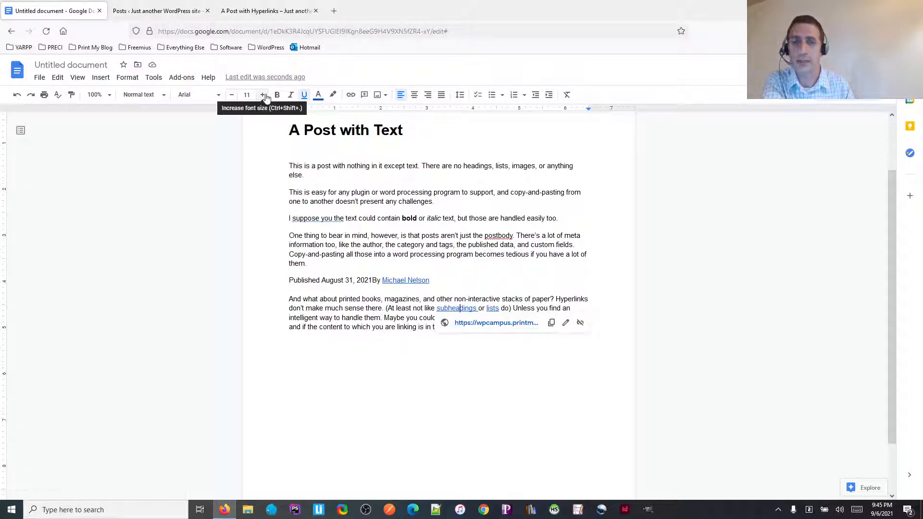
Open "A Post with a YouTube Video" from the posts list and copy its body, including the embedded video and caption
{"action": "left_click", "coordinate": [178, 11]}
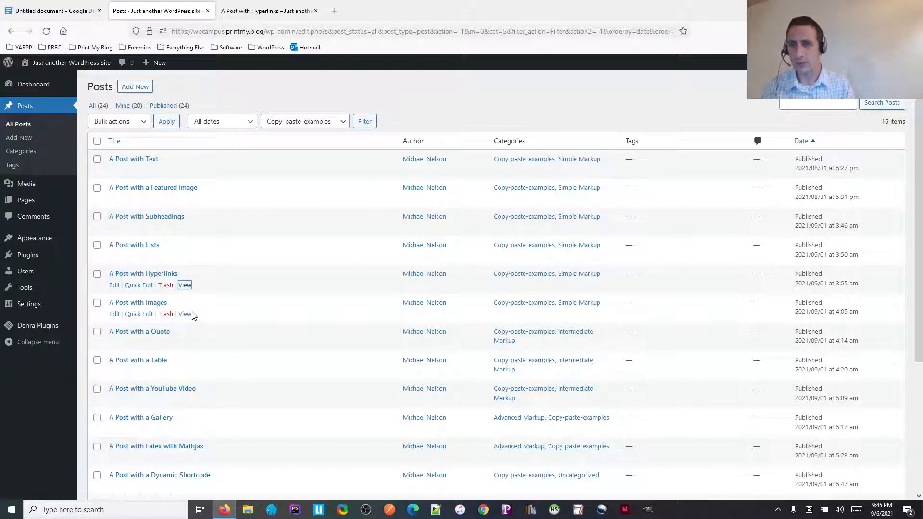
{"action": "scroll", "coordinate": [182, 318], "scroll_direction": "down", "scroll_amount": 2}
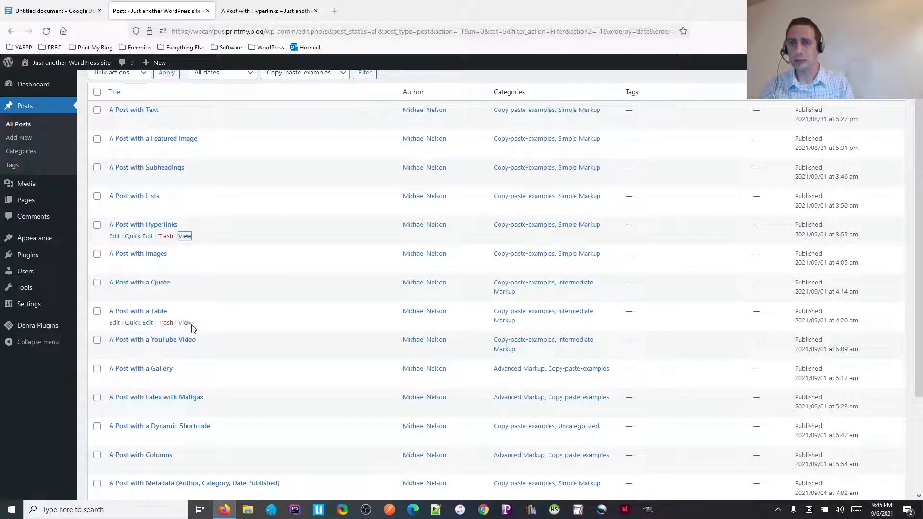
{"action": "middle_click", "coordinate": [186, 352]}
{"action": "left_click", "coordinate": [259, 10]}
{"action": "scroll", "coordinate": [316, 223], "scroll_direction": "down", "scroll_amount": 2}
{"action": "left_click_drag", "start_coordinate": [317, 223], "coordinate": [530, 363]}
{"action": "key", "text": "ctrl+c"}
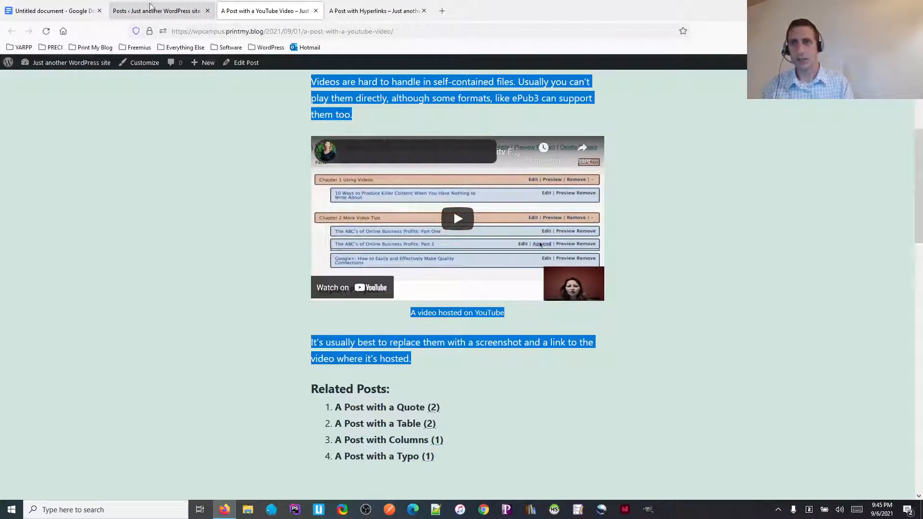
Paste the copied video post at the end of the Google Docs document and select the caption "A video hosted on YouTube"
{"action": "key", "text": "ctrl+Page_Up"}
{"action": "key", "text": "ctrl+Page_Up"}
{"action": "left_click", "coordinate": [588, 282]}
{"action": "key", "text": "ctrl+v"}
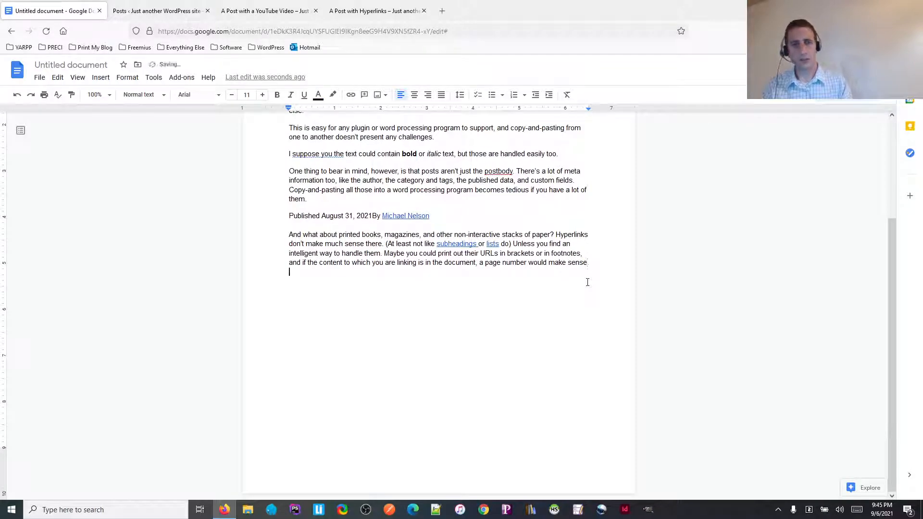
{"action": "left_click_drag", "start_coordinate": [401, 300], "coordinate": [291, 301]}
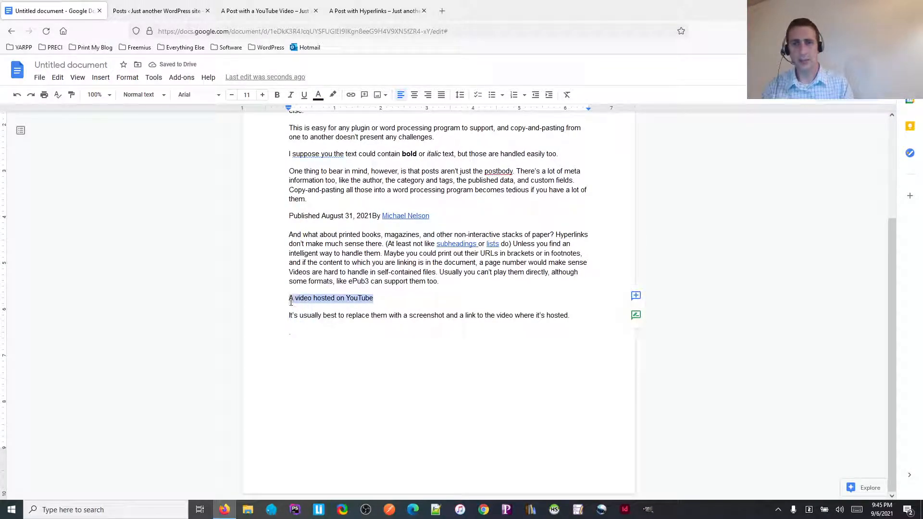
Open "A Post with a Gallery" from the posts list and copy its introduction together with the image gallery
{"action": "left_click", "coordinate": [163, 7]}
{"action": "scroll", "coordinate": [187, 411], "scroll_direction": "down", "scroll_amount": 2}
{"action": "middle_click", "coordinate": [185, 331]}
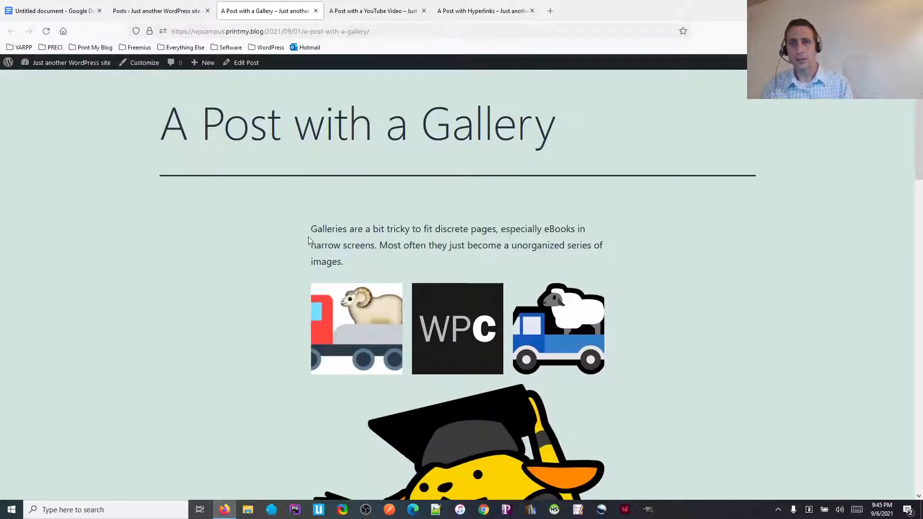
{"action": "left_click_drag", "start_coordinate": [313, 230], "coordinate": [516, 387]}
Paste the copied gallery at the end of the Google Docs document and review how its images are laid out
{"action": "left_click", "coordinate": [79, 10]}
{"action": "left_click", "coordinate": [610, 347]}
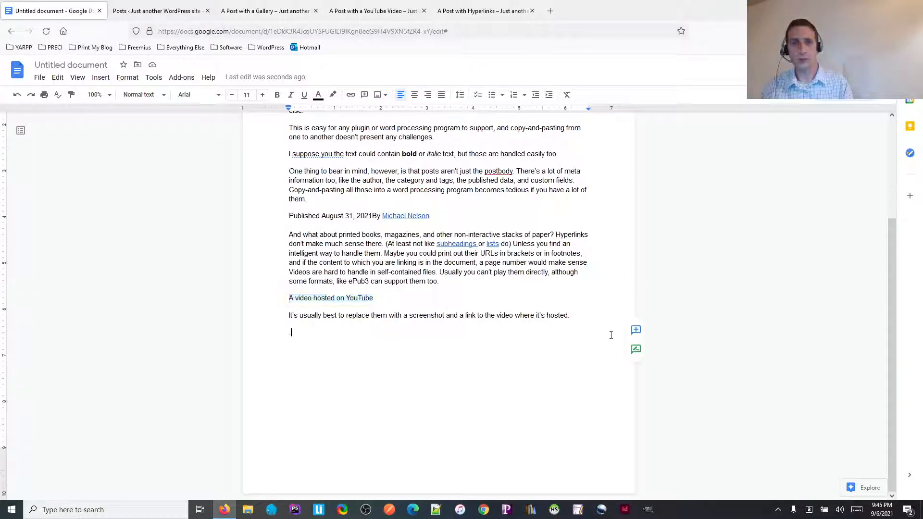
{"action": "key", "text": "ctrl+v"}
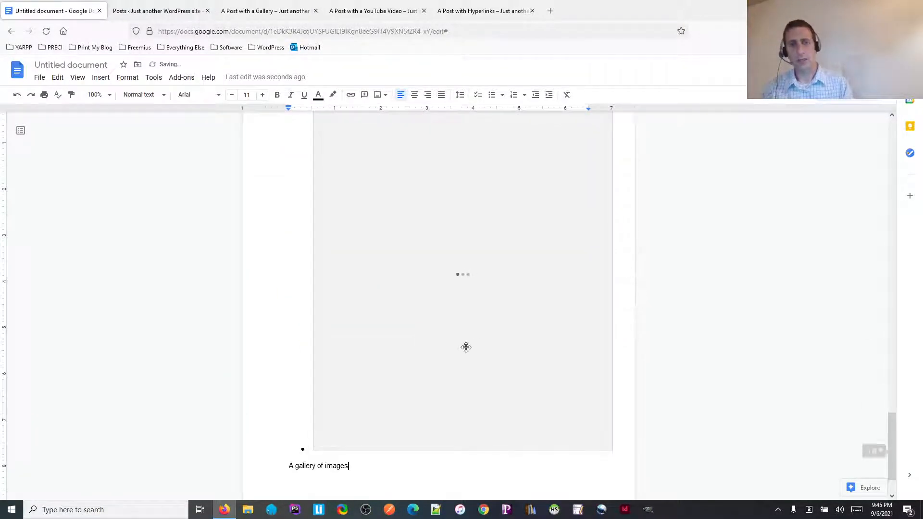
{"action": "scroll", "coordinate": [419, 321], "scroll_direction": "up", "scroll_amount": 15}
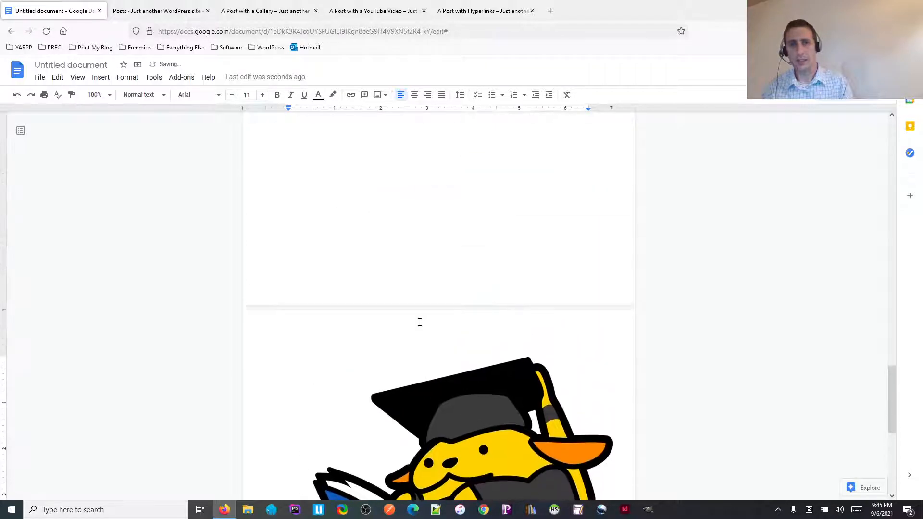
{"action": "scroll", "coordinate": [397, 329], "scroll_direction": "up", "scroll_amount": 10}
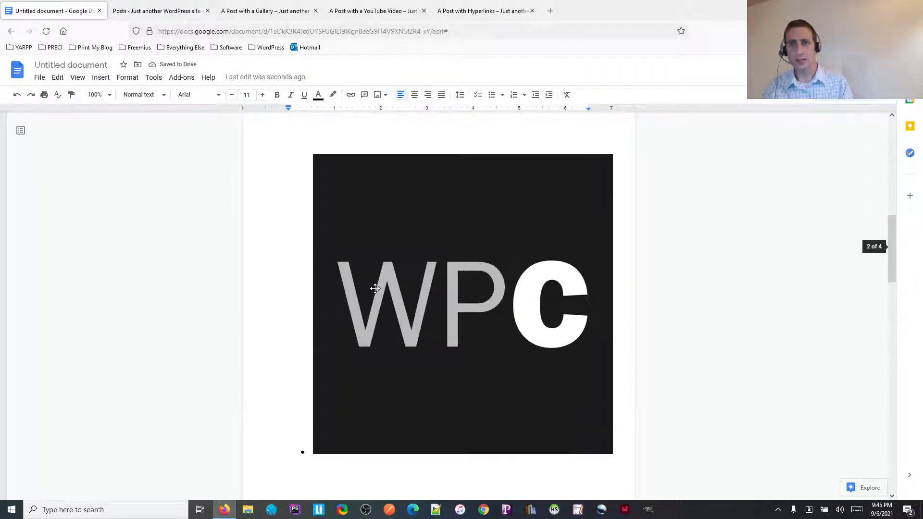
Open "A Post with Latex with Mathjax" from the posts list and copy its body text with the equations
{"action": "left_click", "coordinate": [139, 18]}
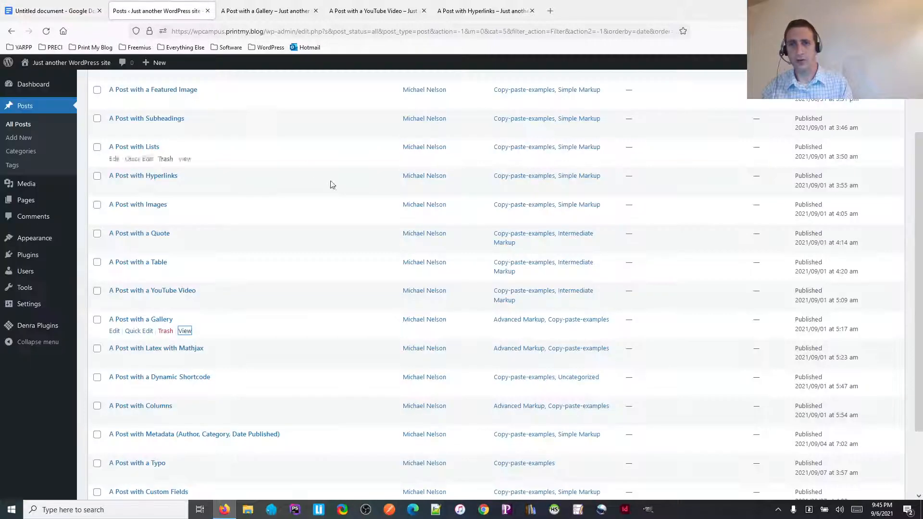
{"action": "scroll", "coordinate": [282, 227], "scroll_direction": "down", "scroll_amount": 3}
{"action": "middle_click", "coordinate": [184, 277]}
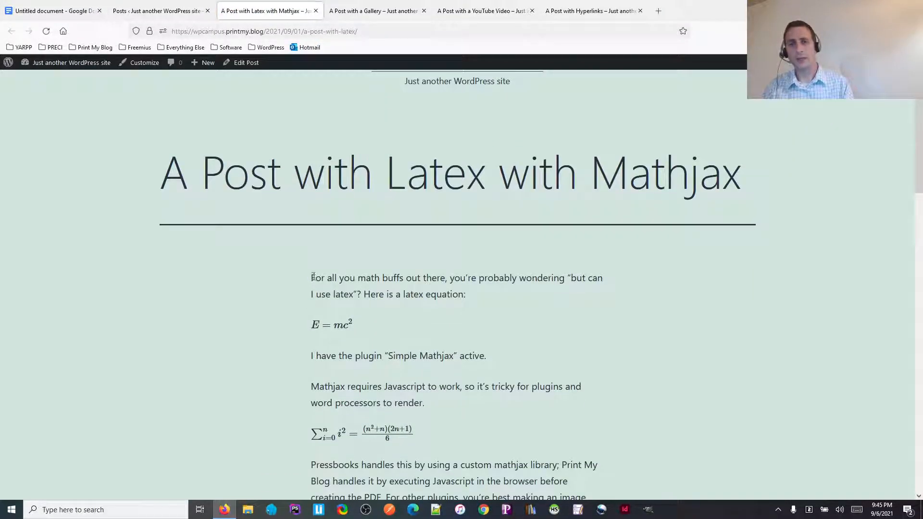
{"action": "left_click_drag", "start_coordinate": [313, 278], "coordinate": [571, 475]}
{"action": "key", "text": "ctrl+c"}
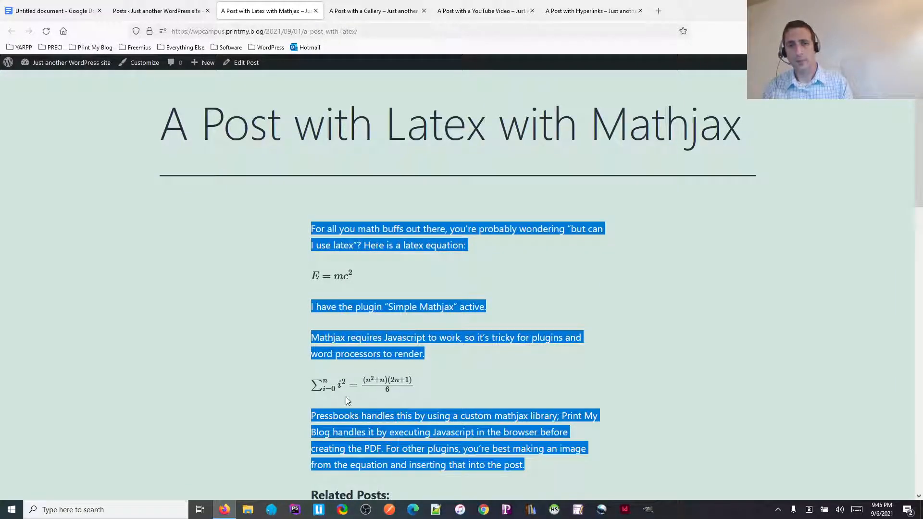
Paste the copied Mathjax post content after the gallery caption at the end of the Google Docs document
{"action": "left_click", "coordinate": [53, 11]}
{"action": "scroll", "coordinate": [410, 327], "scroll_direction": "down", "scroll_amount": 15}
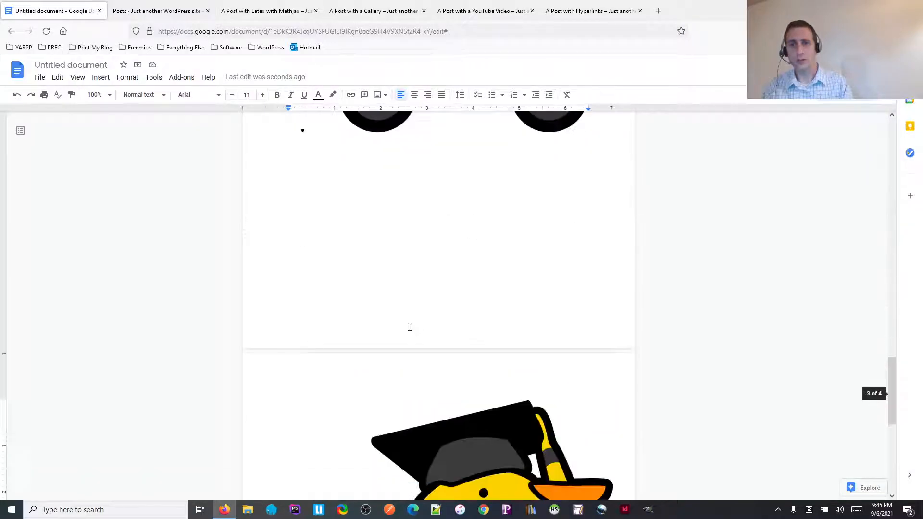
{"action": "scroll", "coordinate": [410, 328], "scroll_direction": "down", "scroll_amount": 8}
{"action": "key", "text": "ctrl+v"}
{"action": "scroll", "coordinate": [384, 387], "scroll_direction": "down", "scroll_amount": 2}
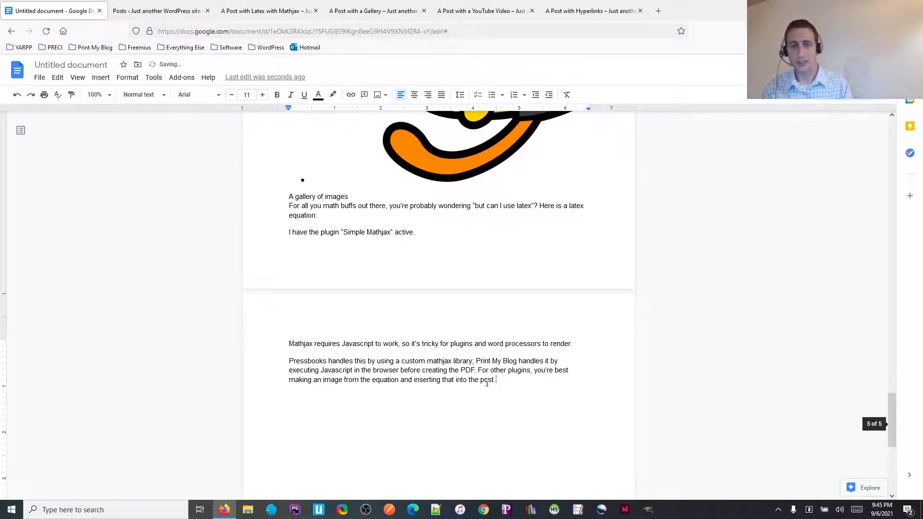
Open "A Post with a Dynamic Shortcode" from the posts list and copy its first paragraph with the current date and time
{"action": "left_click", "coordinate": [169, 9]}
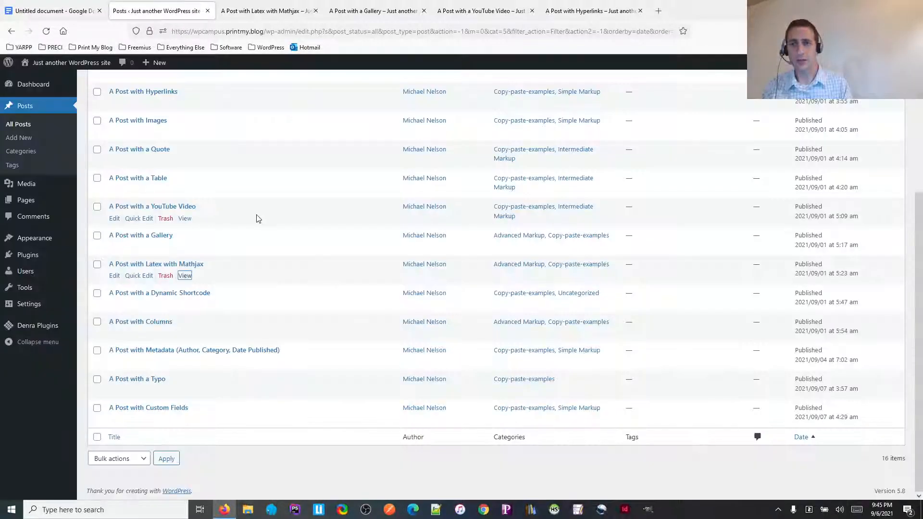
{"action": "left_click", "coordinate": [189, 307]}
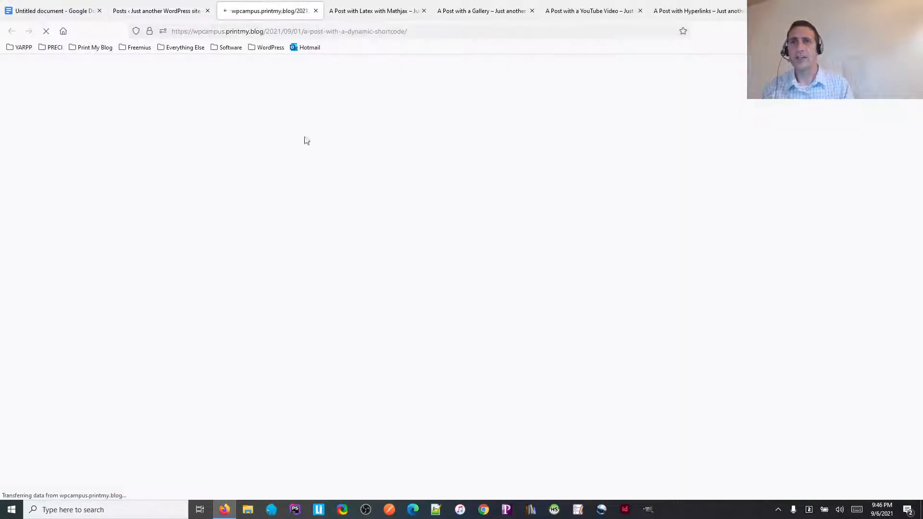
{"action": "scroll", "coordinate": [419, 259], "scroll_direction": "down", "scroll_amount": 2}
{"action": "scroll", "coordinate": [404, 298], "scroll_direction": "down", "scroll_amount": 1}
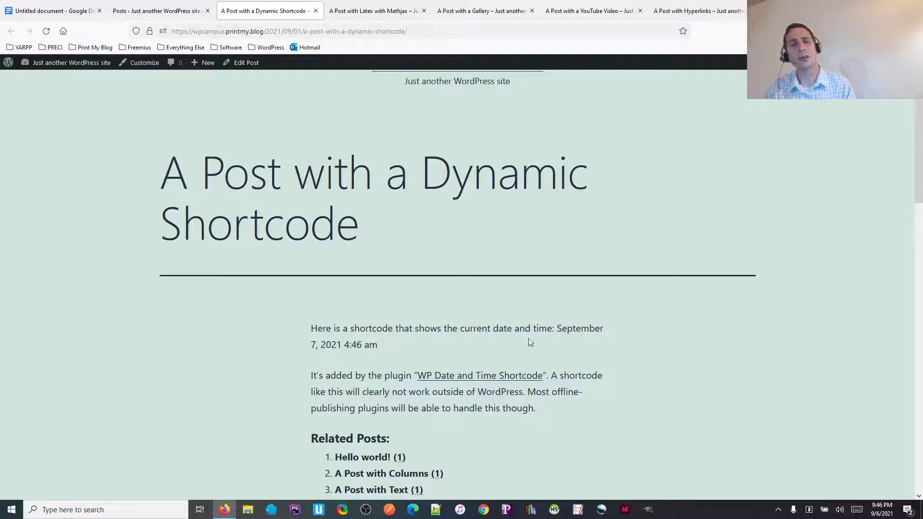
{"action": "left_click_drag", "start_coordinate": [557, 333], "coordinate": [506, 347]}
{"action": "left_click", "coordinate": [506, 347]}
{"action": "triple_click", "coordinate": [346, 335]}
{"action": "key", "text": "ctrl+c"}
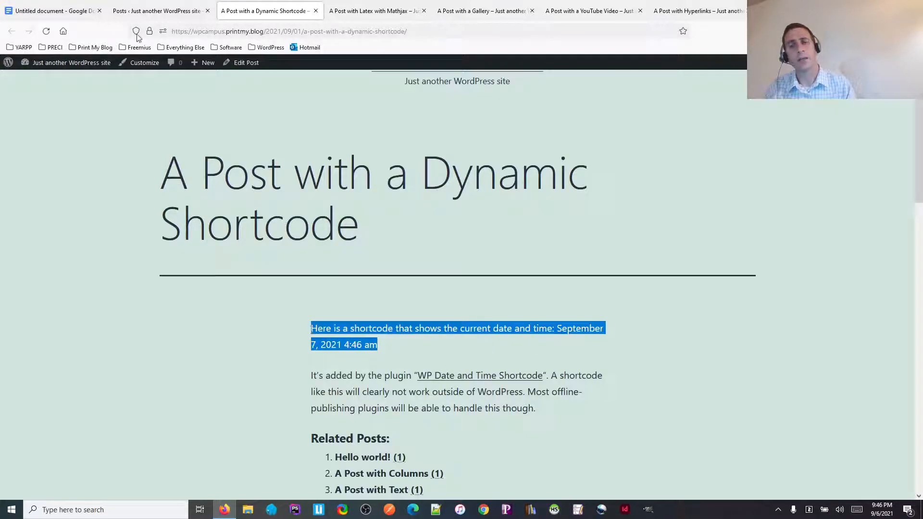
Paste the shortcode paragraph at the end of the Google Docs document and select its date and time
{"action": "left_click", "coordinate": [53, 10]}
{"action": "scroll", "coordinate": [529, 340], "scroll_direction": "down", "scroll_amount": 3}
{"action": "key", "text": "ctrl+v"}
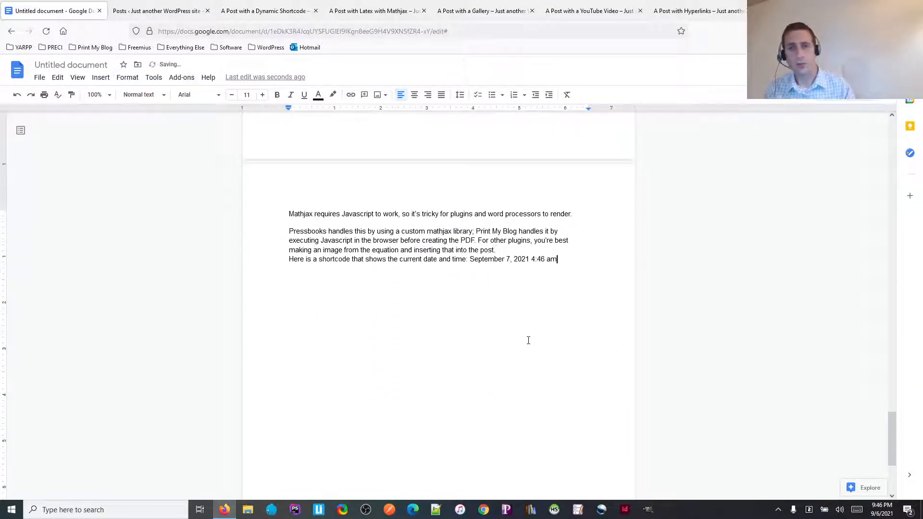
{"action": "left_click", "coordinate": [573, 264], "text": "shift"}
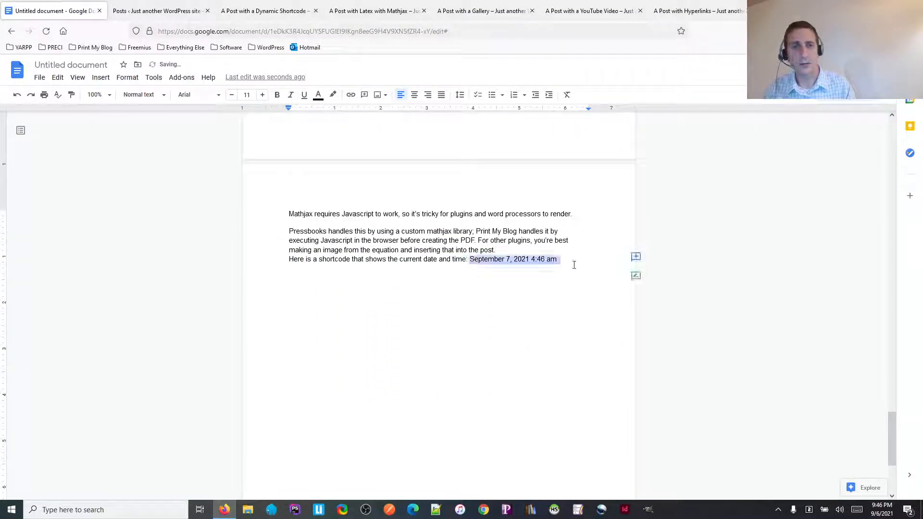
Highlight the pasted date and time again to examine it, leaving the cursor in front of "September"
{"action": "left_click", "coordinate": [565, 260]}
{"action": "left_click", "coordinate": [472, 260], "text": "shift"}
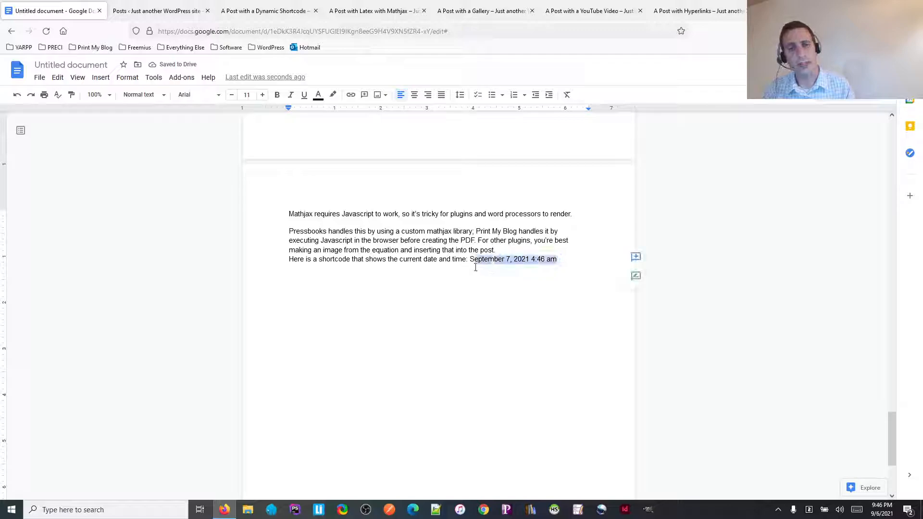
{"action": "left_click", "coordinate": [473, 260]}
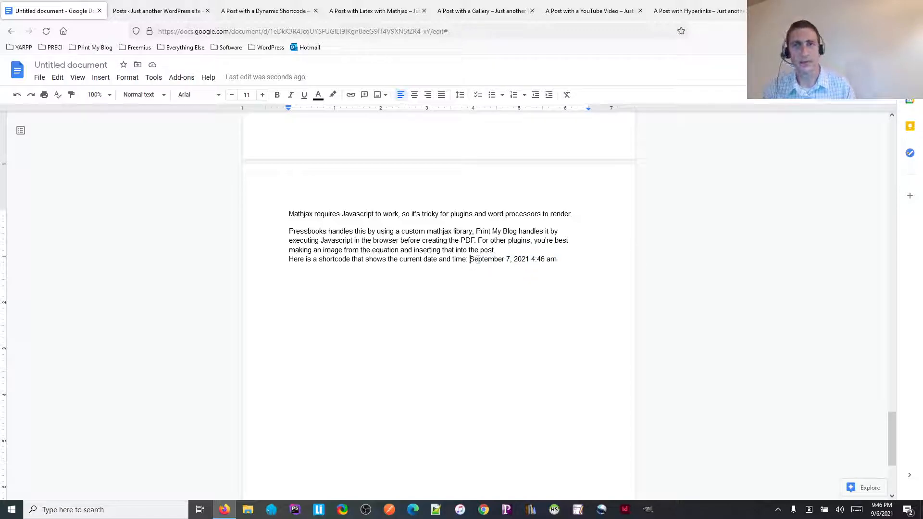
Open "A Post with a Typo" from the posts list and copy its title and body text
{"action": "left_click", "coordinate": [158, 6]}
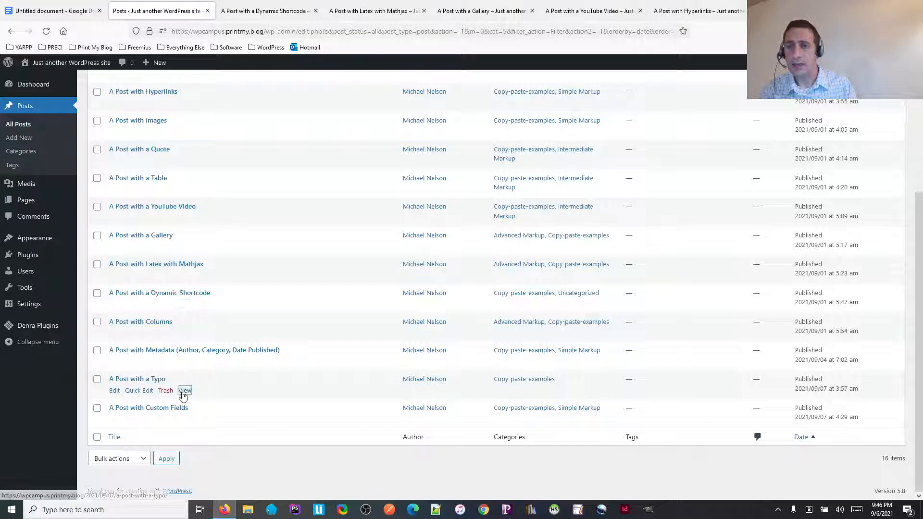
{"action": "middle_click", "coordinate": [185, 391]}
{"action": "left_click", "coordinate": [242, 5]}
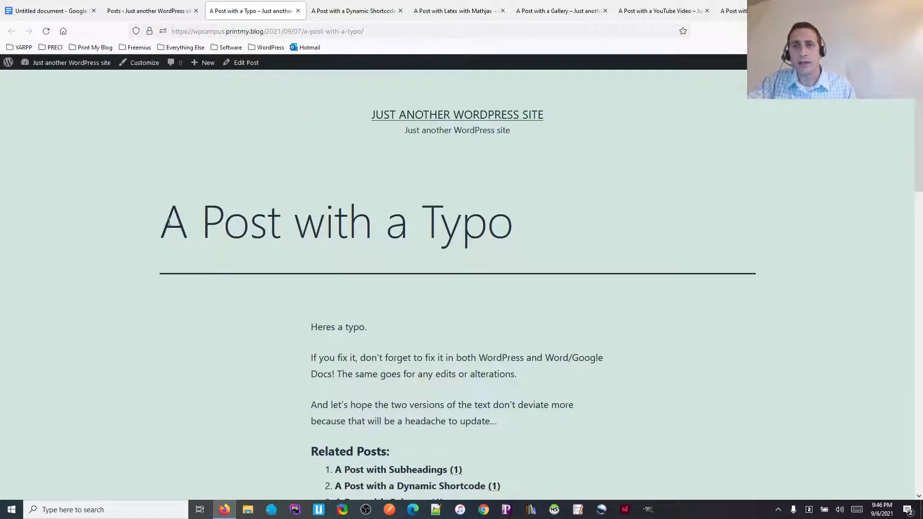
{"action": "left_click_drag", "start_coordinate": [173, 224], "coordinate": [525, 423]}
{"action": "key", "text": "ctrl+c"}
Paste the copied typo post after the shortcode's date and time at the end of the Google Docs document
{"action": "left_click", "coordinate": [72, 9]}
{"action": "scroll", "coordinate": [538, 202], "scroll_direction": "down", "scroll_amount": 5}
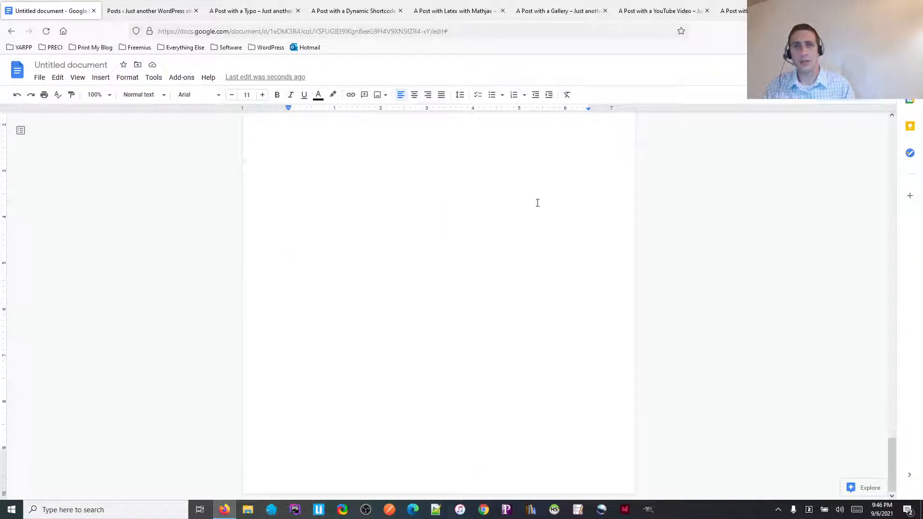
{"action": "scroll", "coordinate": [568, 241], "scroll_direction": "up", "scroll_amount": 3}
{"action": "left_click", "coordinate": [588, 265]}
{"action": "key", "text": "ctrl+v"}
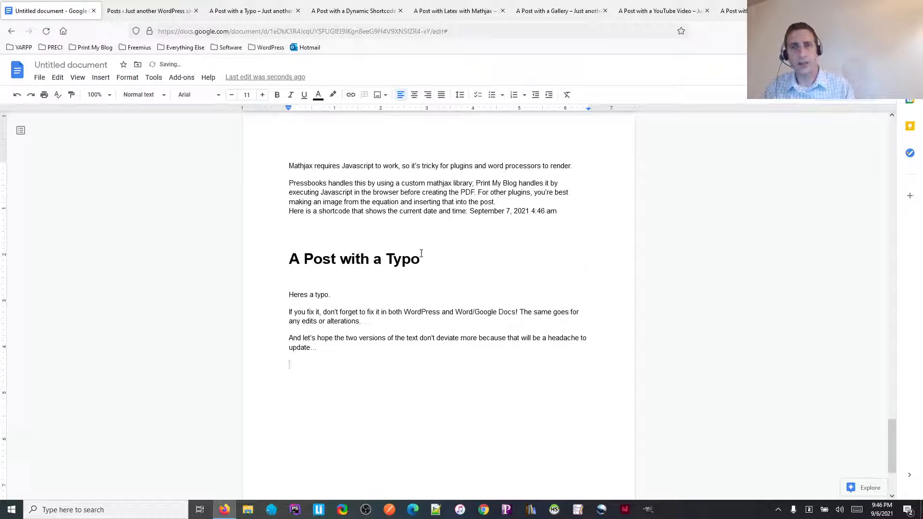
Examine the typo "Heres" in the pasted text and the original WordPress post, and return to the beginning of the posts list
{"action": "double_click", "coordinate": [296, 294]}
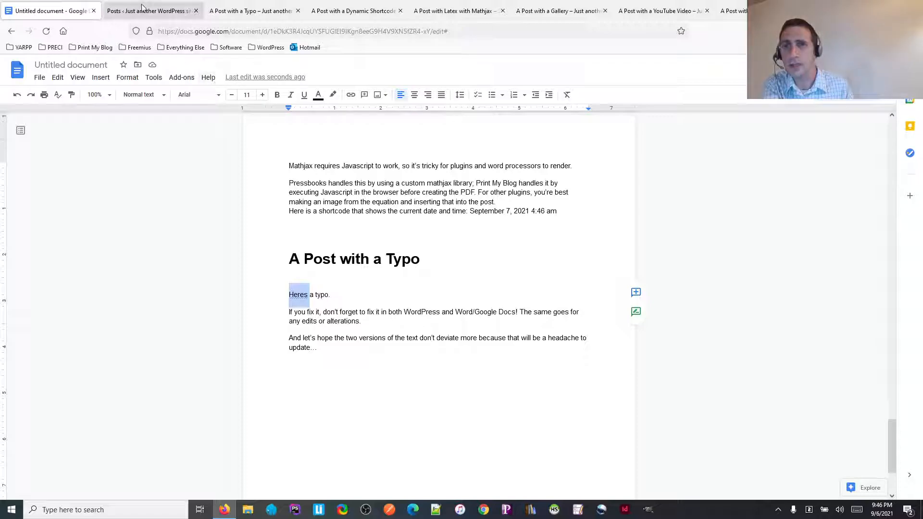
{"action": "left_click", "coordinate": [305, 293]}
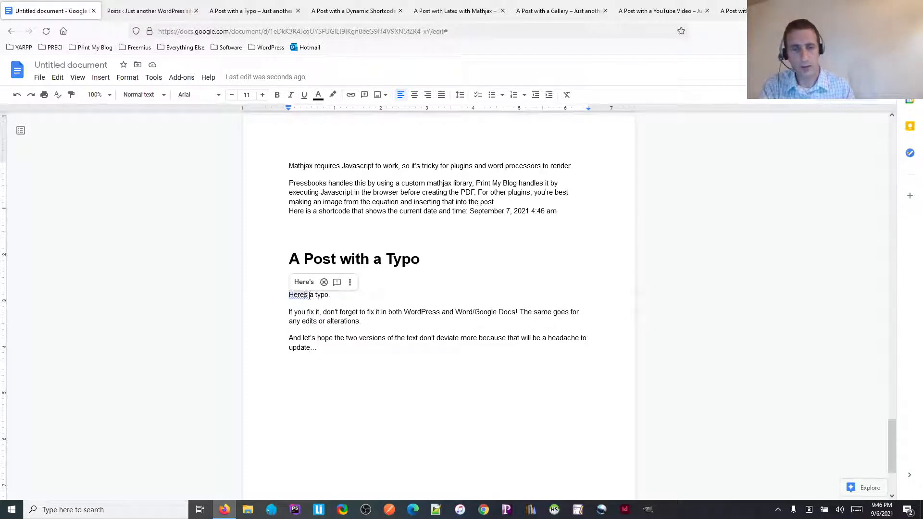
{"action": "left_click", "coordinate": [161, 8]}
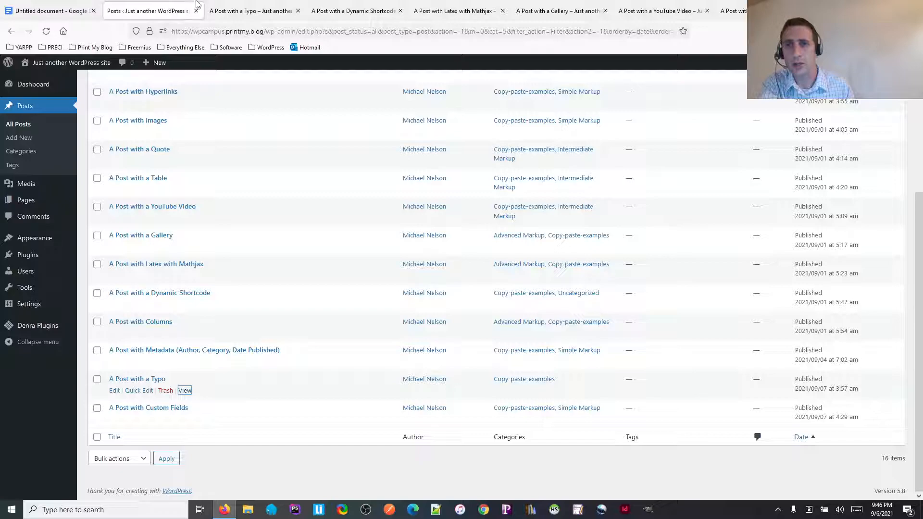
{"action": "left_click", "coordinate": [243, 11]}
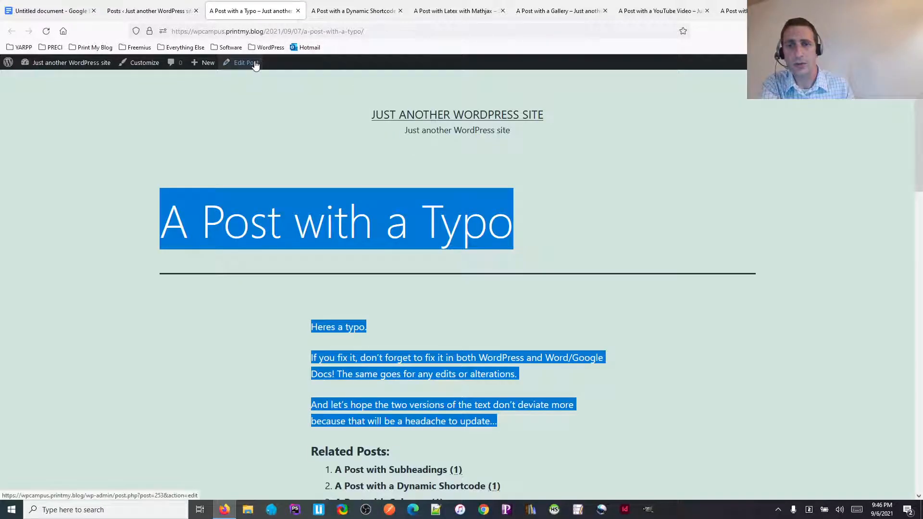
{"action": "left_click", "coordinate": [147, 11]}
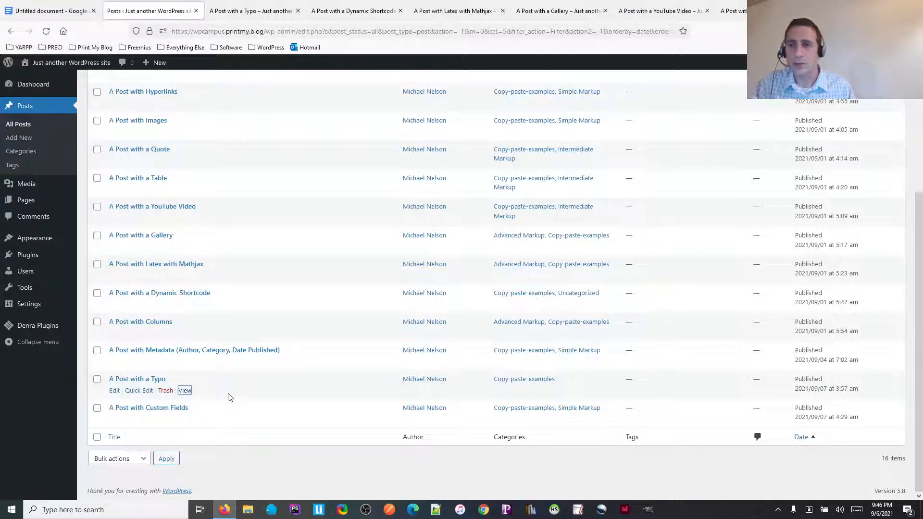
{"action": "scroll", "coordinate": [230, 395], "scroll_direction": "up", "scroll_amount": 4}
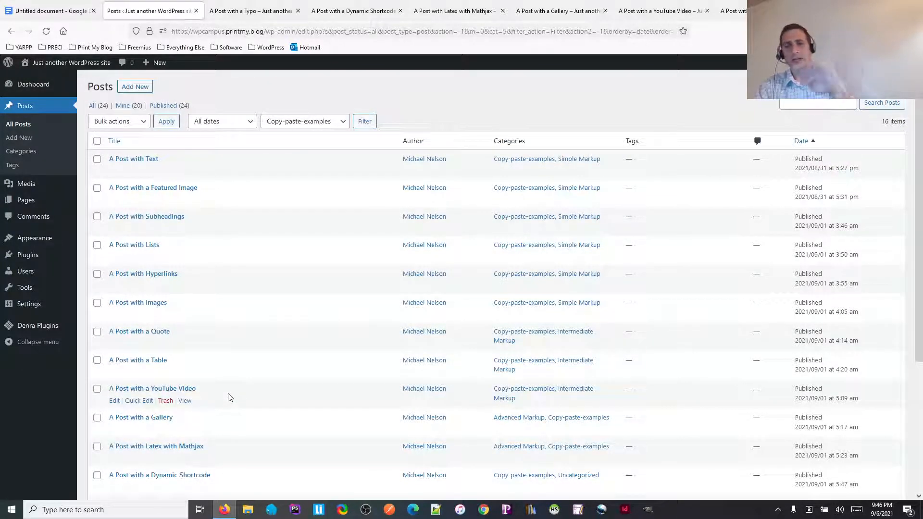